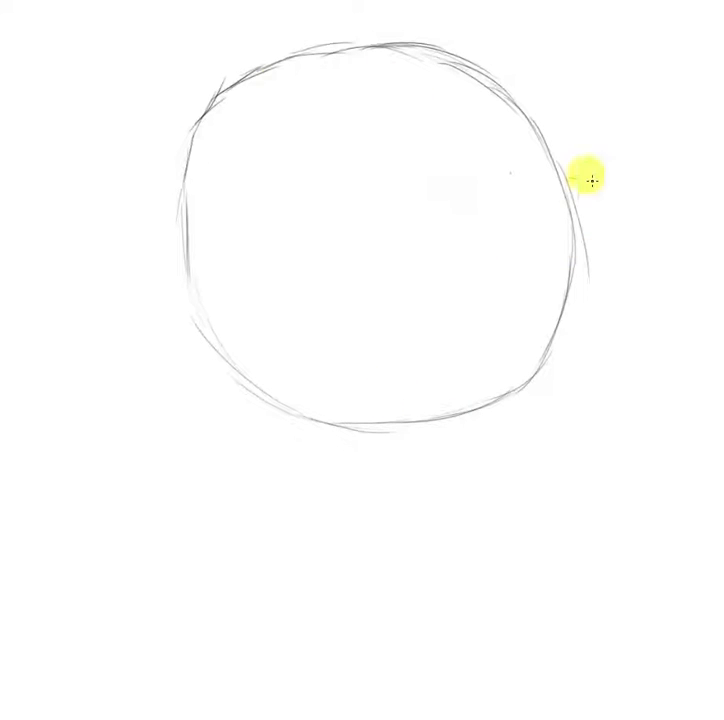
# - Sketch the left ear, spiky fringe hairline and hair's left side, then erase the inner guide arc
pyautogui.moveTo(172, 188); pyautogui.dragTo(140, 238)
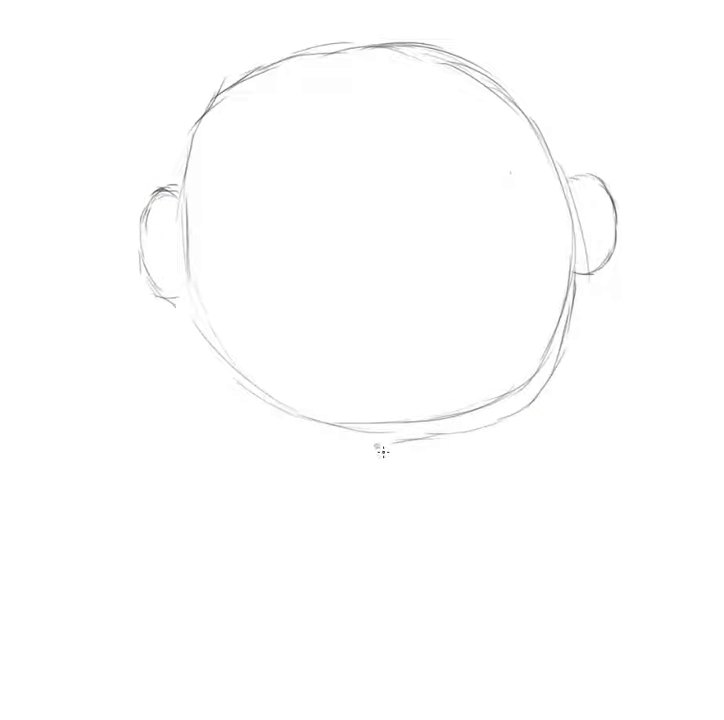
pyautogui.moveTo(583, 105); pyautogui.dragTo(578, 275)
pyautogui.moveTo(376, 97); pyautogui.dragTo(395, 172)
pyautogui.moveTo(552, 201); pyautogui.dragTo(510, 189)
pyautogui.moveTo(376, 100)
pyautogui.mouseDown()
pyautogui.moveTo(368, 157)
pyautogui.moveTo(273, 150)
pyautogui.moveTo(197, 197)
pyautogui.mouseUp()
pyautogui.moveTo(170, 205); pyautogui.dragTo(187, 372)
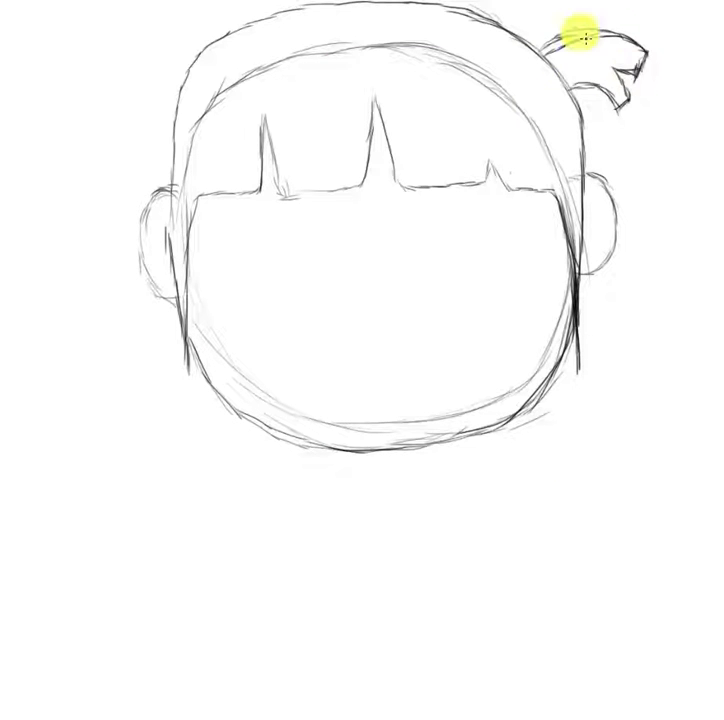
pyautogui.moveTo(218, 134); pyautogui.dragTo(217, 210)
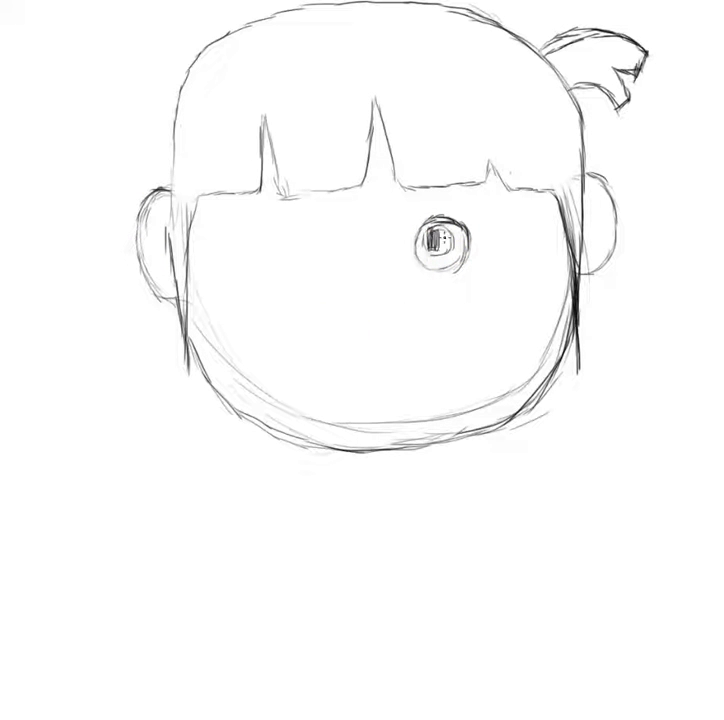
# - Sketch the left eye, nose and a shoulder line, erasing chin guide arcs and stray pigtail strokes
pyautogui.moveTo(292, 245); pyautogui.dragTo(296, 260)
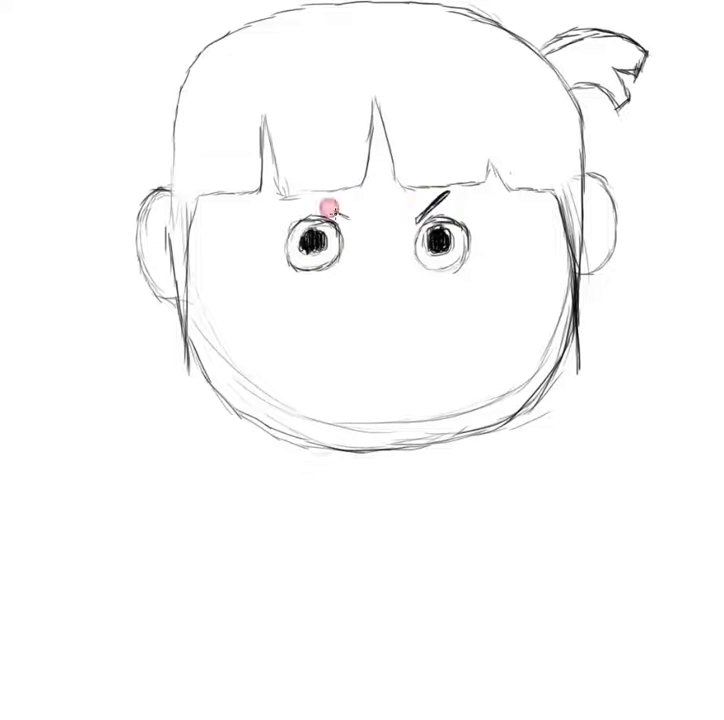
pyautogui.moveTo(340, 389); pyautogui.dragTo(304, 397)
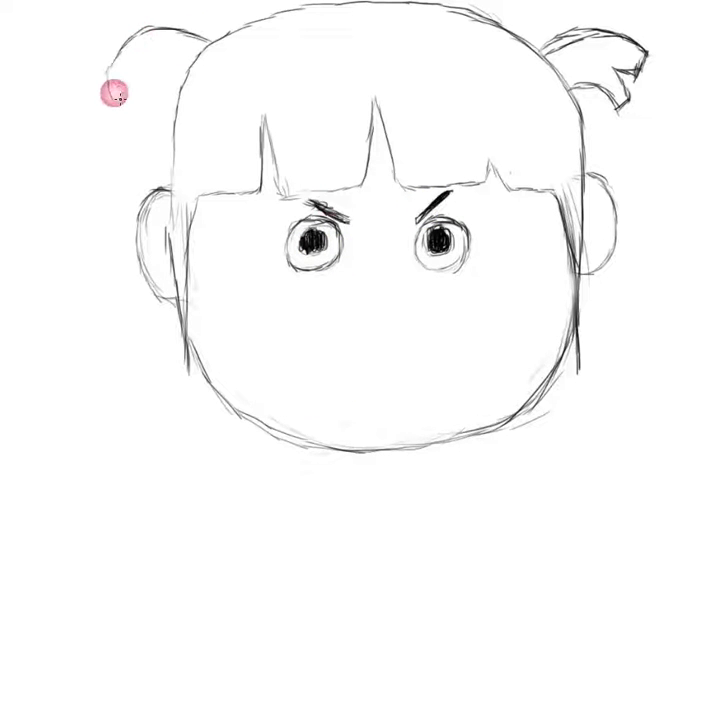
pyautogui.moveTo(160, 155)
pyautogui.mouseDown()
pyautogui.moveTo(124, 81)
pyautogui.moveTo(201, 49)
pyautogui.mouseUp()
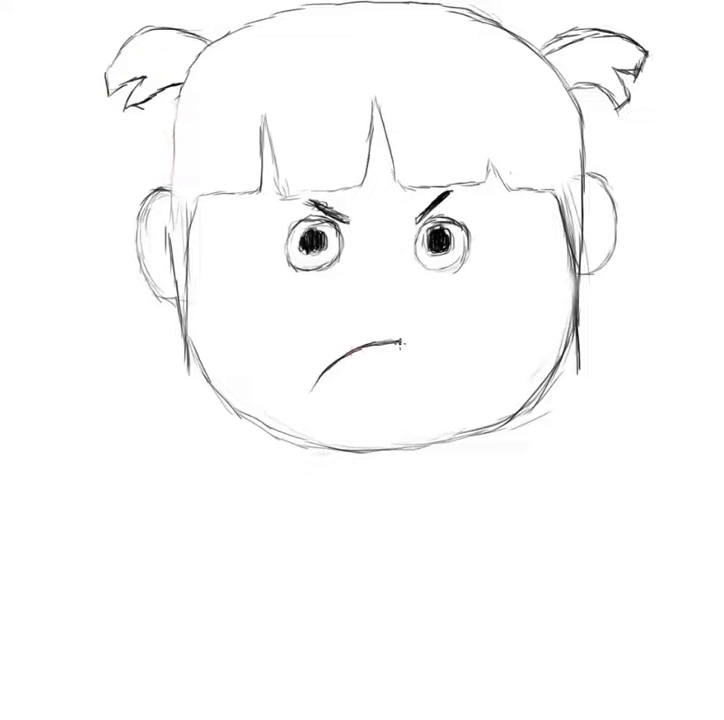
pyautogui.moveTo(388, 297); pyautogui.dragTo(395, 309)
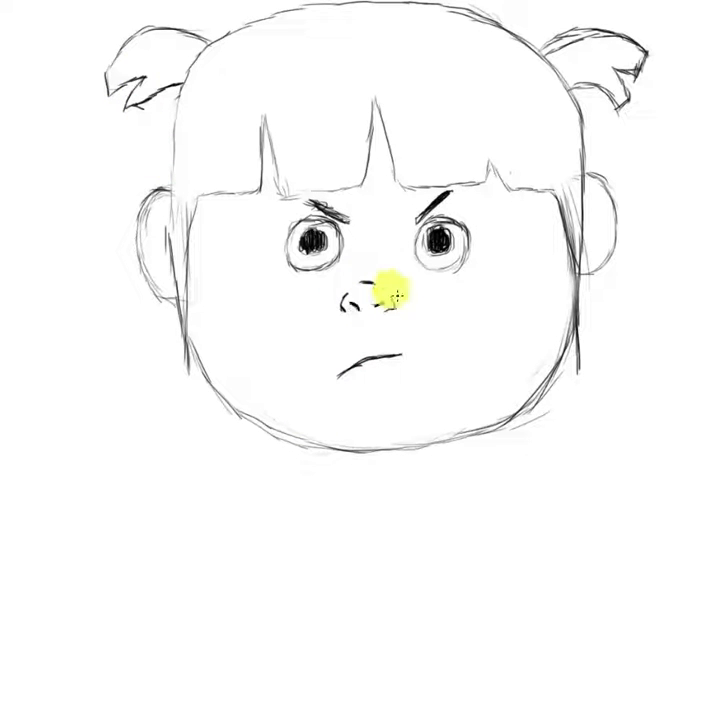
pyautogui.moveTo(485, 436); pyautogui.dragTo(574, 533)
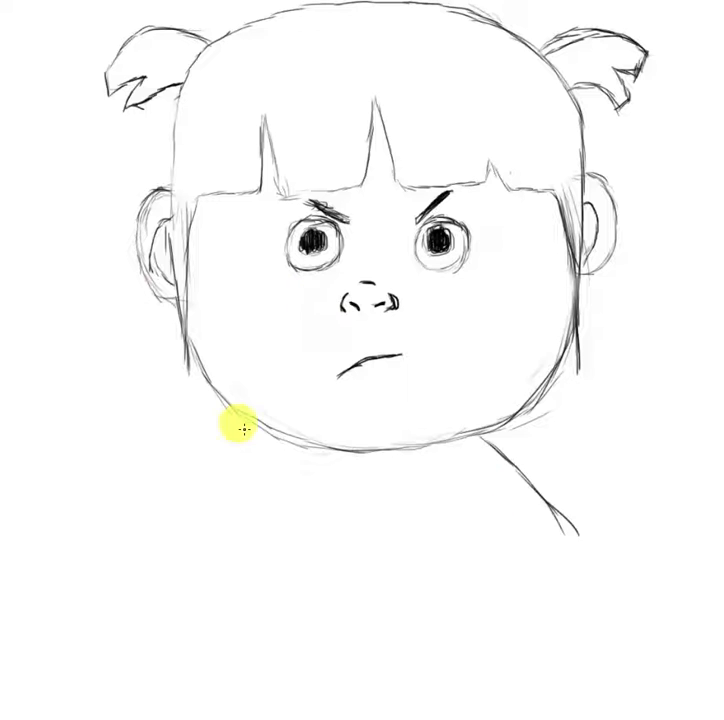
# - Draw both shoulder lines and redraw a larger outline over the head top
pyautogui.moveTo(245, 420); pyautogui.dragTo(149, 535)
pyautogui.moveTo(560, 520); pyautogui.dragTo(590, 560)
pyautogui.scroll(2, 468, 316)
pyautogui.moveTo(330, 72); pyautogui.dragTo(540, 225)
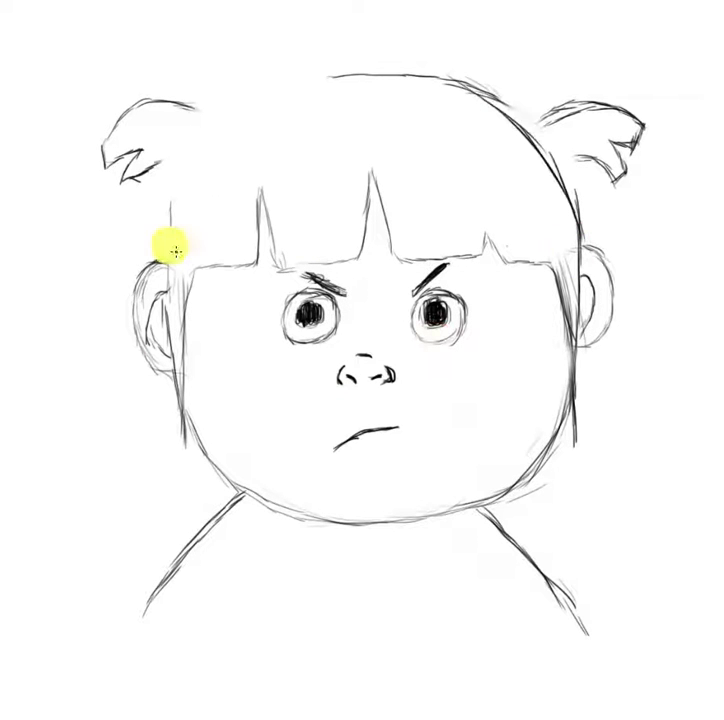
pyautogui.moveTo(170, 246); pyautogui.dragTo(320, 70)
pyautogui.moveTo(290, 80); pyautogui.dragTo(586, 160)
# - Sketch a strap below the chin plus sloping shoulder and strap strokes at lower left
pyautogui.moveTo(430, 521)
pyautogui.mouseDown()
pyautogui.moveTo(432, 582)
pyautogui.moveTo(440, 570)
pyautogui.mouseUp()
pyautogui.moveTo(243, 590); pyautogui.dragTo(183, 656)
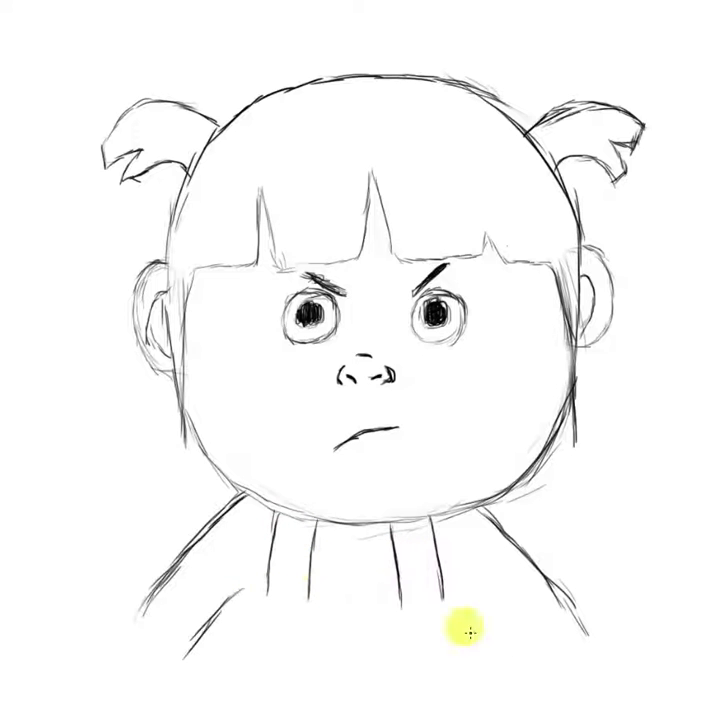
pyautogui.moveTo(243, 590); pyautogui.dragTo(236, 700)
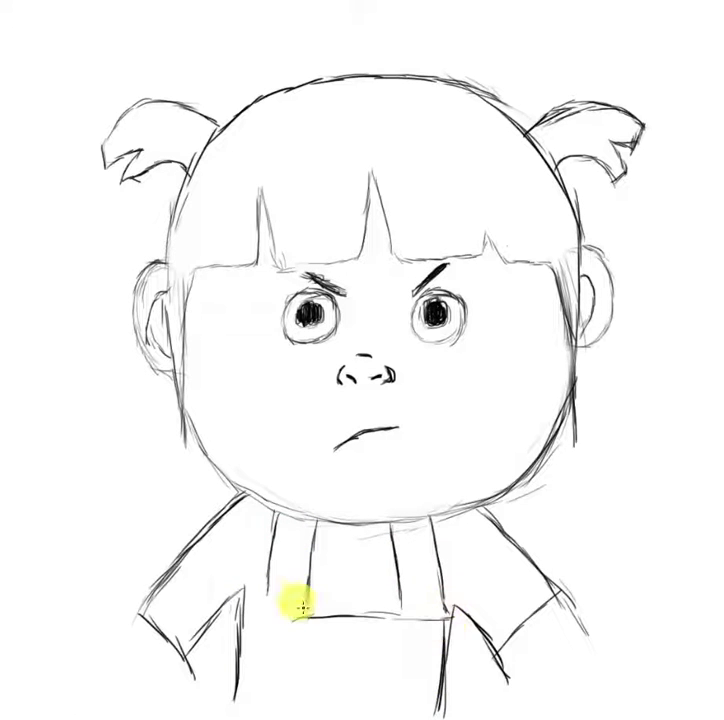
pyautogui.moveTo(302, 603); pyautogui.dragTo(294, 659)
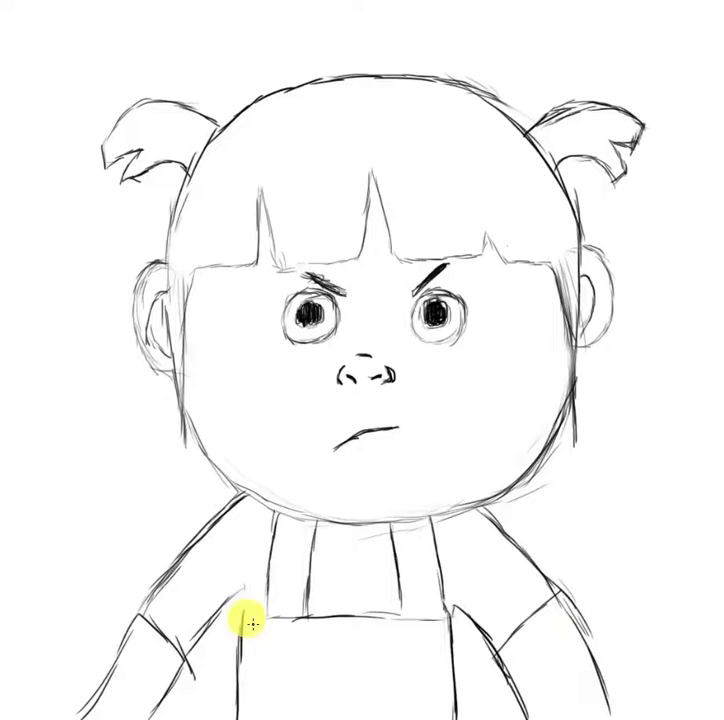
# - Erase the rejected lower-body strokes, redraw neck and shoulder lines, and start tracing the right cheek in red
pyautogui.press('e')
pyautogui.moveTo(180, 600)
pyautogui.mouseDown()
pyautogui.moveTo(331, 619)
pyautogui.moveTo(540, 600)
pyautogui.mouseUp()
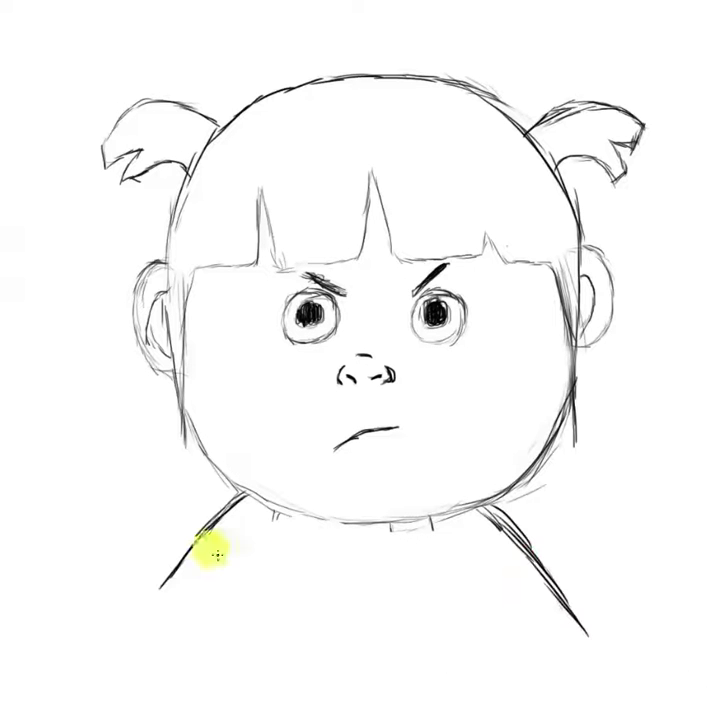
pyautogui.moveTo(390, 520); pyautogui.dragTo(396, 573)
pyautogui.moveTo(270, 510); pyautogui.dragTo(257, 549)
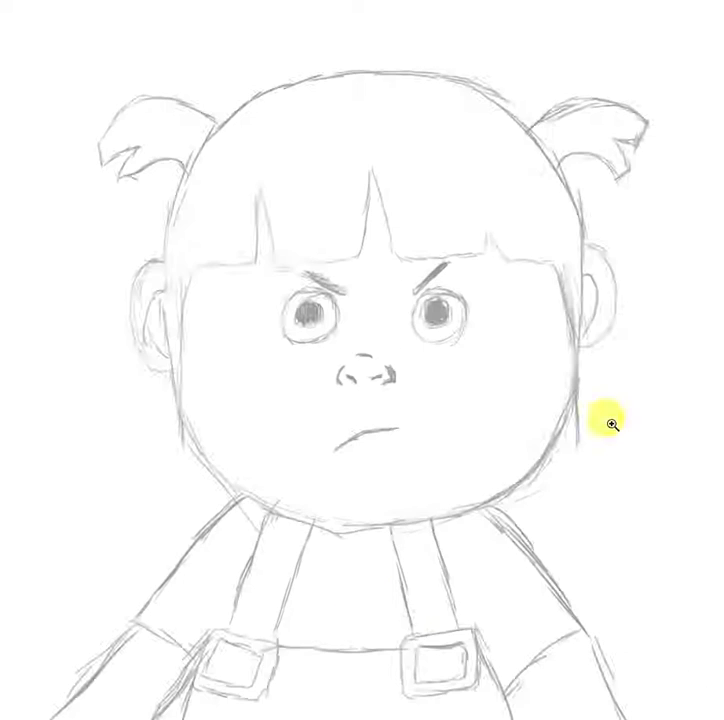
pyautogui.moveTo(501, 186); pyautogui.dragTo(544, 402)
# - Trace the fringe edge, central spike, left face side and right hair piece in red
pyautogui.moveTo(527, 162); pyautogui.dragTo(391, 168)
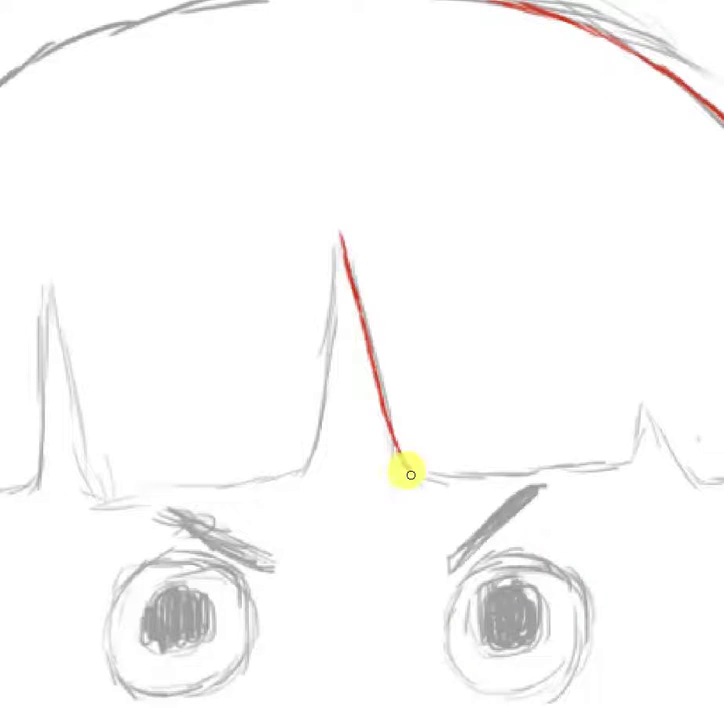
pyautogui.moveTo(275, 270); pyautogui.dragTo(436, 370)
pyautogui.moveTo(461, 186); pyautogui.dragTo(322, 430)
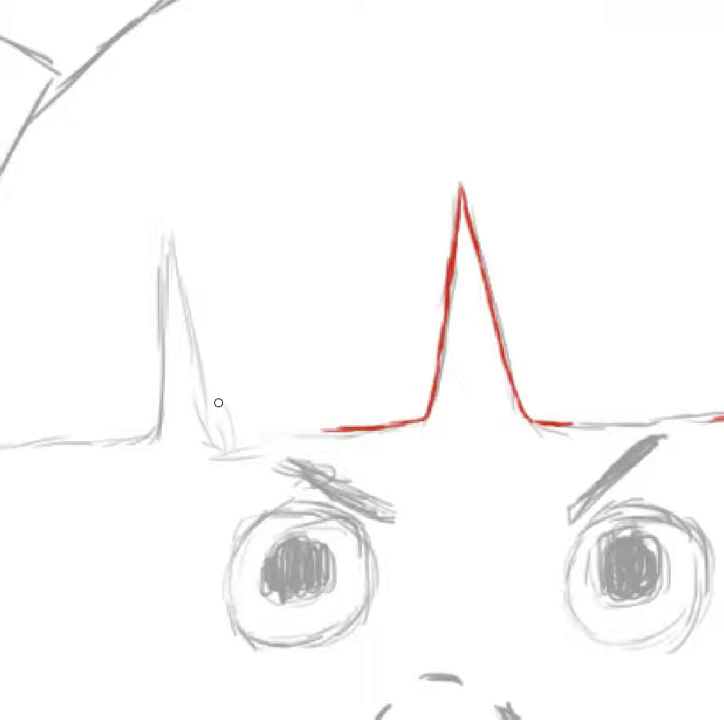
pyautogui.moveTo(433, 315); pyautogui.dragTo(283, 349)
pyautogui.moveTo(299, 719)
pyautogui.mouseDown()
pyautogui.moveTo(299, 472)
pyautogui.moveTo(331, 239)
pyautogui.mouseUp()
pyautogui.moveTo(218, 297)
pyautogui.mouseDown()
pyautogui.moveTo(344, 365)
pyautogui.moveTo(315, 354)
pyautogui.moveTo(447, 366)
pyautogui.mouseUp()
# - Trace the top edge and outline of the ear in red
pyautogui.moveTo(230, 228); pyautogui.dragTo(530, 208)
pyautogui.moveTo(469, 230)
pyautogui.mouseDown()
pyautogui.moveTo(431, 166)
pyautogui.moveTo(479, 77)
pyautogui.mouseUp()
pyautogui.moveTo(240, 371); pyautogui.dragTo(400, 451)
pyautogui.moveTo(399, 295); pyautogui.dragTo(407, 383)
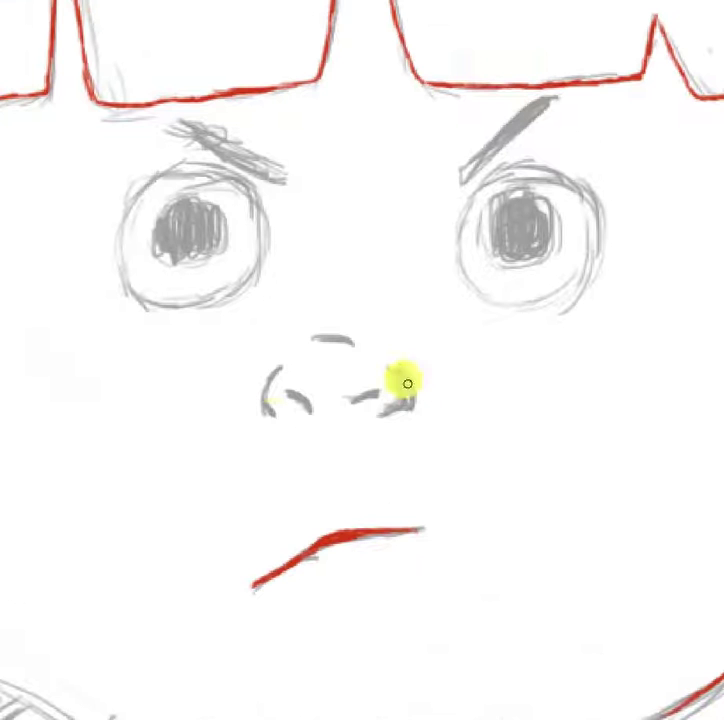
pyautogui.scroll(-2, 298, 406)
pyautogui.scroll(2, 368, 485)
# - Trace the left face edge and upper-left hair in red
pyautogui.moveTo(366, 555)
pyautogui.mouseDown()
pyautogui.moveTo(336, 315)
pyautogui.moveTo(335, 12)
pyautogui.mouseUp()
pyautogui.moveTo(408, 12); pyautogui.dragTo(283, 247)
pyautogui.scroll(2, 323, 215)
pyautogui.moveTo(323, 215); pyautogui.dragTo(371, 385)
pyautogui.moveTo(105, 517); pyautogui.dragTo(255, 237)
# - Trace the top of the head, left face edge and chin curve in red
pyautogui.moveTo(465, 237); pyautogui.dragTo(255, 353)
pyautogui.moveTo(20, 390); pyautogui.dragTo(322, 210)
pyautogui.moveTo(377, 500)
pyautogui.mouseDown()
pyautogui.moveTo(377, 183)
pyautogui.moveTo(445, 70)
pyautogui.mouseUp()
pyautogui.moveTo(388, 444); pyautogui.dragTo(457, 448)
pyautogui.moveTo(202, 5)
pyautogui.mouseDown()
pyautogui.moveTo(231, 175)
pyautogui.moveTo(310, 355)
pyautogui.moveTo(690, 10)
pyautogui.mouseUp()
pyautogui.moveTo(690, 300); pyautogui.dragTo(414, 378)
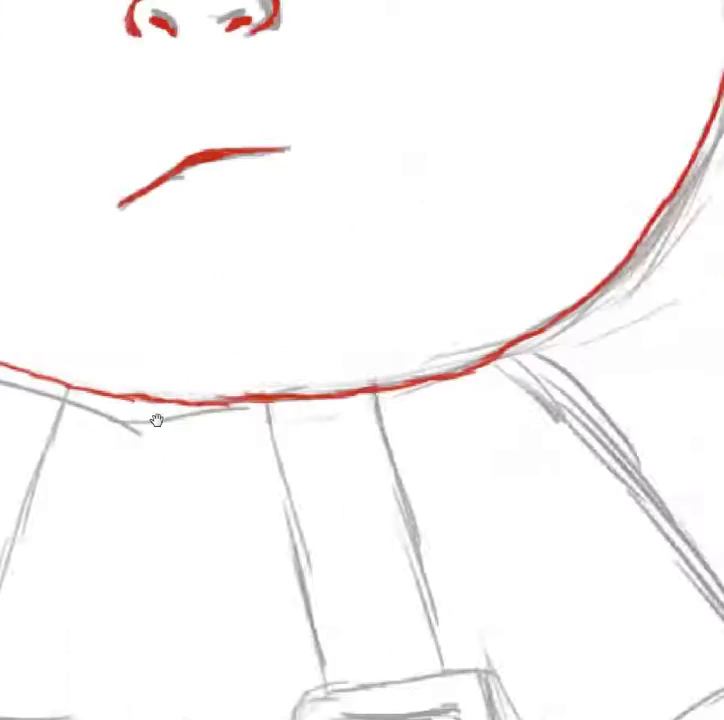
# - Trace the upper eye arcs and both eyebrows in red, undoing one left-eyebrow stroke
pyautogui.moveTo(157, 420); pyautogui.dragTo(120, 700)
pyautogui.moveTo(283, 267)
pyautogui.mouseDown()
pyautogui.moveTo(323, 213)
pyautogui.moveTo(470, 270)
pyautogui.mouseUp()
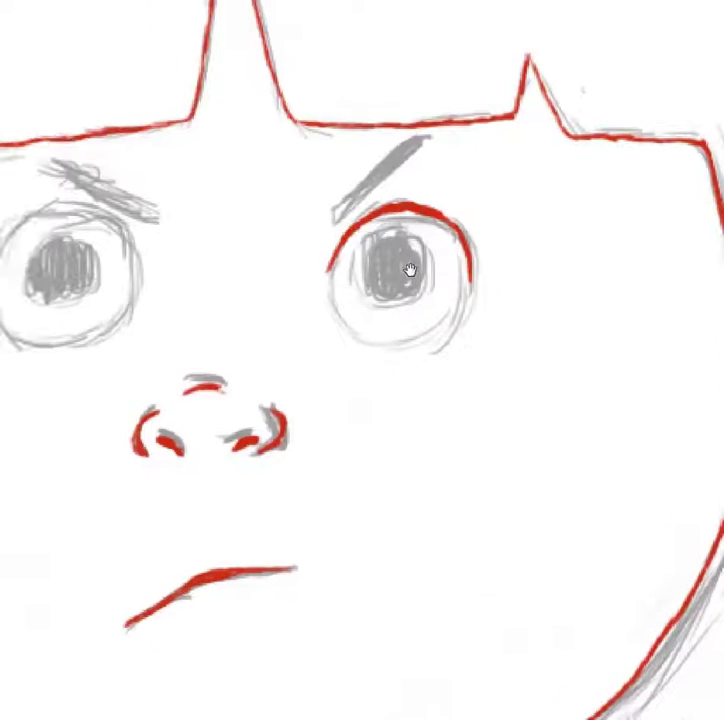
pyautogui.moveTo(287, 335); pyautogui.dragTo(375, 272)
pyautogui.moveTo(330, 278); pyautogui.dragTo(245, 303)
pyautogui.moveTo(546, 302); pyautogui.dragTo(607, 253)
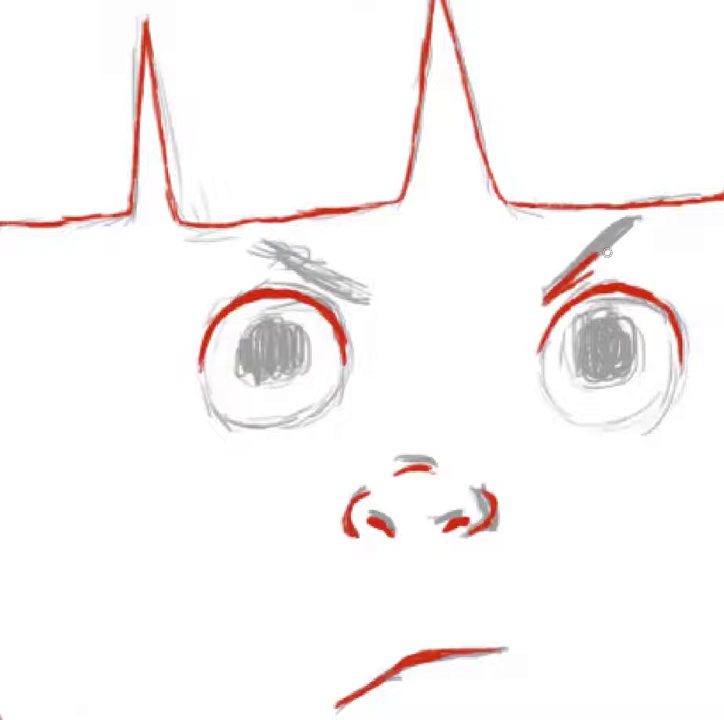
pyautogui.moveTo(362, 292); pyautogui.dragTo(297, 246)
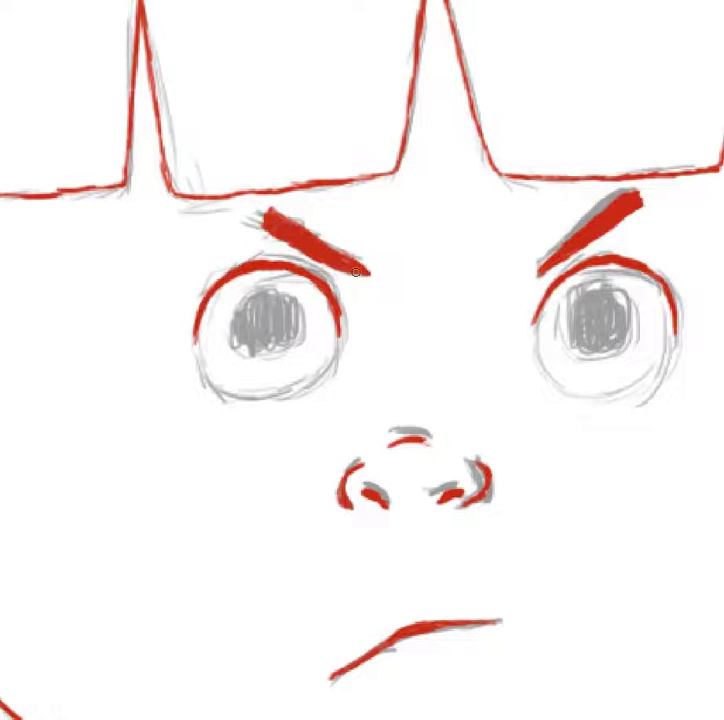
pyautogui.hotkey('ctrl', 'z')
# - Rotate and reset the canvas view, fit the character, then zoom into the right side of the face
pyautogui.moveTo(360, 275); pyautogui.dragTo(412, 259)
pyautogui.press('Escape')
pyautogui.hotkey('ctrl', '0')
pyautogui.click(508, 237)
# - Ink the outer and inner ear arcs in red, using a mirrored canvas view
pyautogui.moveTo(551, 167)
pyautogui.mouseDown()
pyautogui.moveTo(564, 322)
pyautogui.moveTo(510, 348)
pyautogui.mouseUp()
pyautogui.moveTo(548, 225); pyautogui.dragTo(543, 197)
pyautogui.press('m')
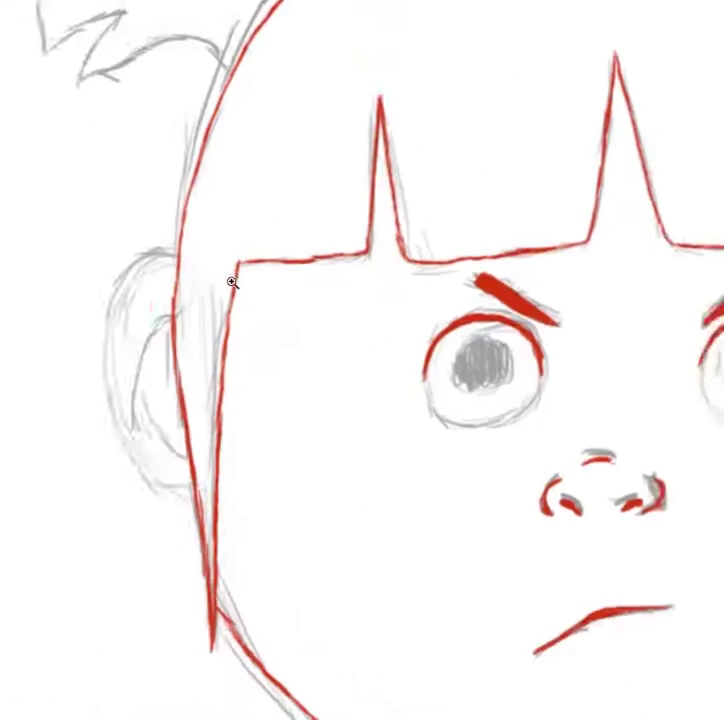
pyautogui.moveTo(238, 291); pyautogui.dragTo(299, 461)
pyautogui.scroll(5, 305, 363)
pyautogui.moveTo(305, 363)
pyautogui.mouseDown()
pyautogui.moveTo(259, 215)
pyautogui.moveTo(307, 113)
pyautogui.mouseUp()
pyautogui.scroll(1, 330, 140)
pyautogui.moveTo(350, 162); pyautogui.dragTo(288, 338)
pyautogui.scroll(-5, 388, 402)
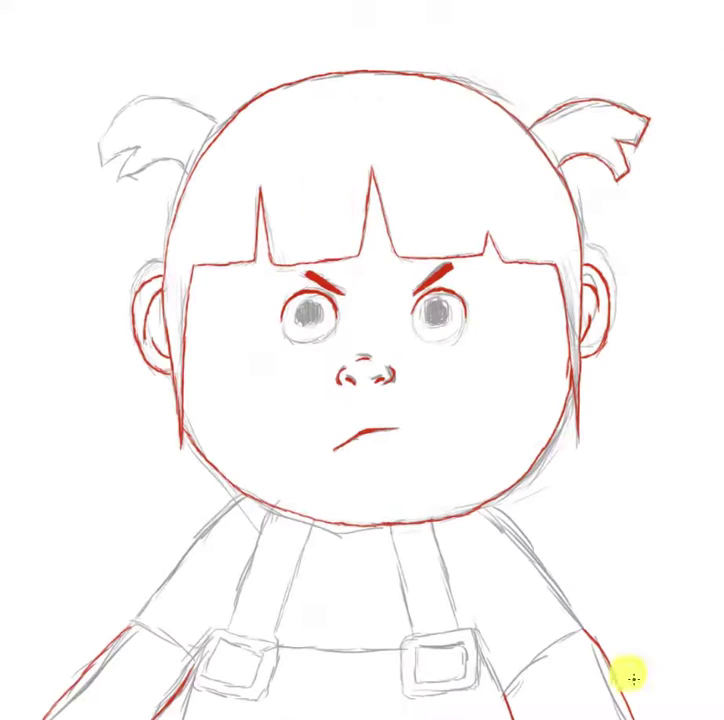
pyautogui.scroll(5, 207, 149)
# - Trace the left pigtail and its outer edge in red
pyautogui.moveTo(340, 263); pyautogui.dragTo(172, 348)
pyautogui.moveTo(230, 188)
pyautogui.mouseDown()
pyautogui.moveTo(192, 252)
pyautogui.moveTo(385, 86)
pyautogui.mouseUp()
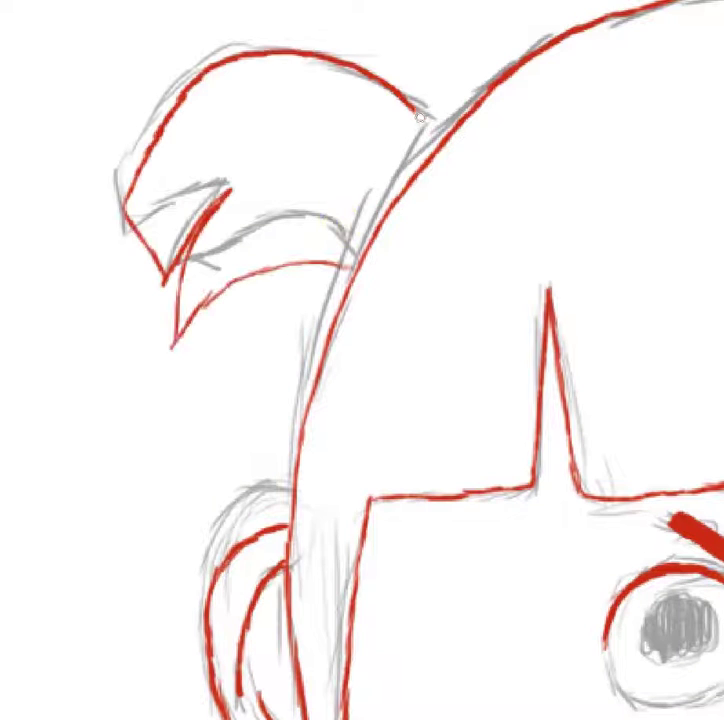
pyautogui.scroll(-5, 504, 359)
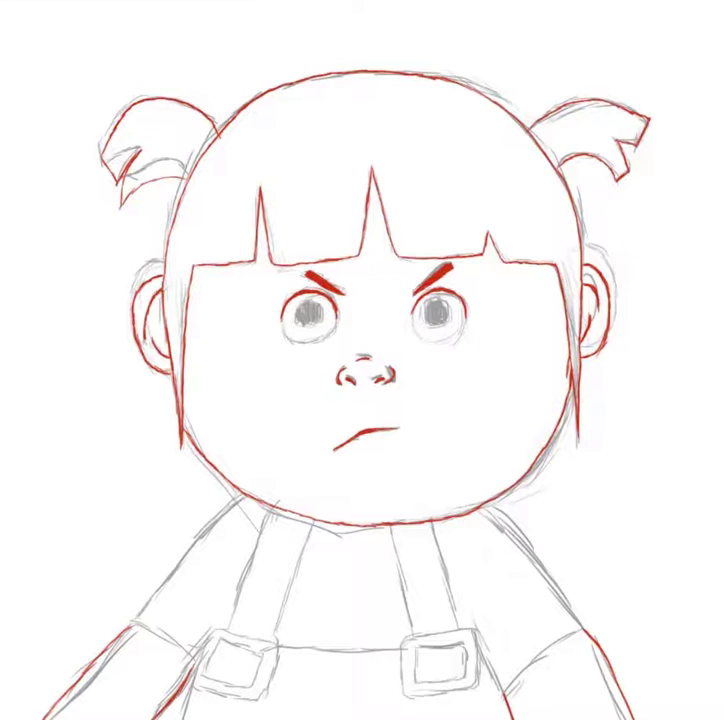
pyautogui.scroll(4, 437, 358)
# - Ink both overall strap edges and the buckle's upper-left edge in dark blue
pyautogui.moveTo(400, 265)
pyautogui.mouseDown()
pyautogui.moveTo(432, 350)
pyautogui.moveTo(400, 268)
pyautogui.mouseUp()
pyautogui.hotkey('ctrl', 'z')
pyautogui.moveTo(355, 505); pyautogui.dragTo(310, 290)
pyautogui.hscroll(-5, 362, 360)
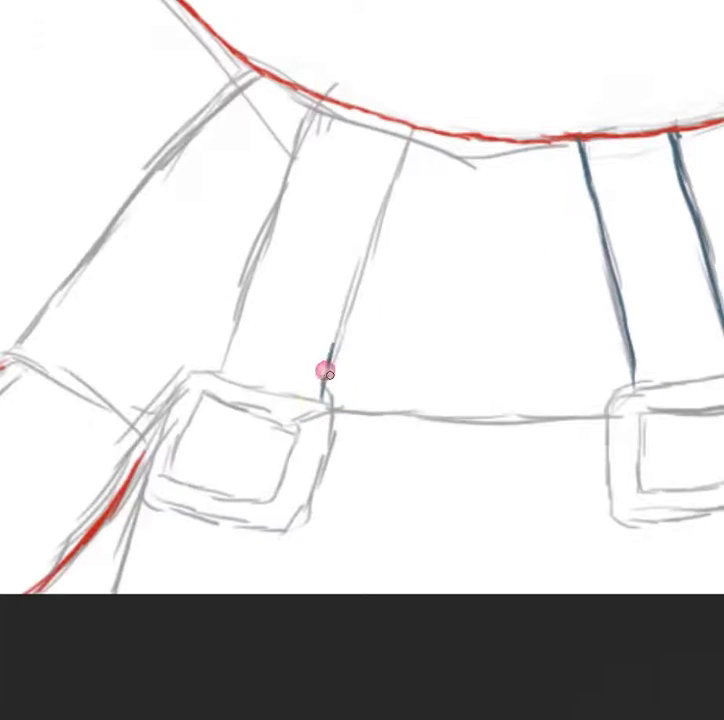
pyautogui.moveTo(321, 404); pyautogui.dragTo(395, 120)
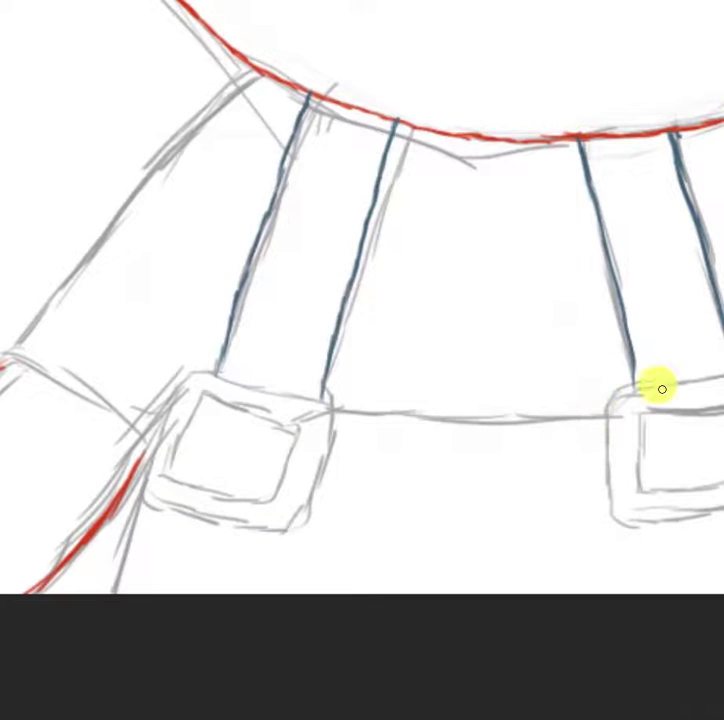
pyautogui.hscroll(5, 533, 528)
pyautogui.scroll(2, 533, 528)
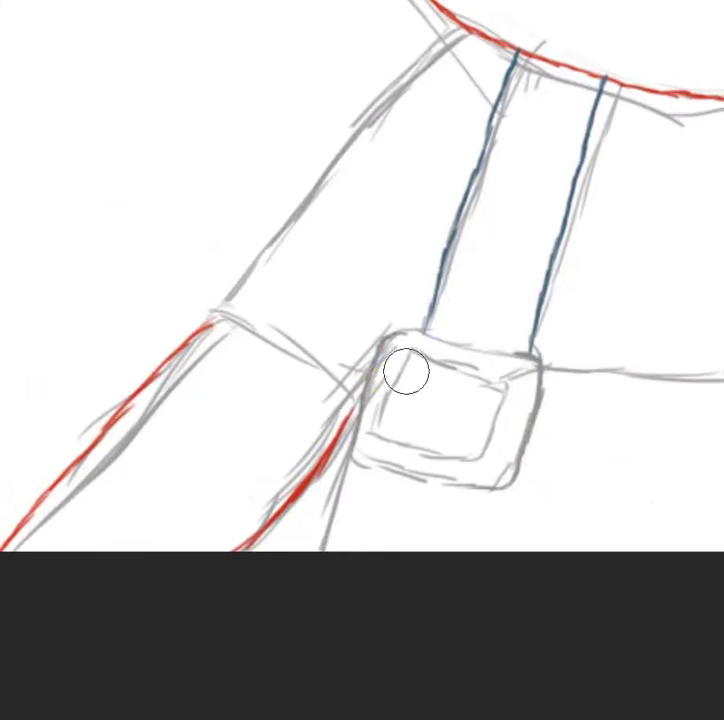
pyautogui.moveTo(405, 372); pyautogui.dragTo(410, 478)
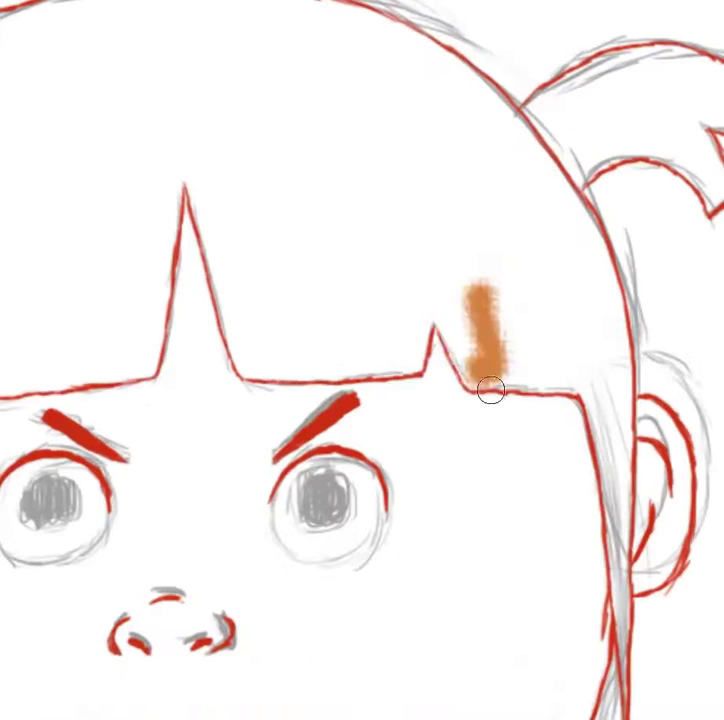
# - Paint the hair, bangs and both pigtails orange
pyautogui.moveTo(515, 341)
pyautogui.mouseDown()
pyautogui.moveTo(604, 265)
pyautogui.moveTo(624, 407)
pyautogui.moveTo(627, 631)
pyautogui.mouseUp()
pyautogui.moveTo(548, 284)
pyautogui.mouseDown()
pyautogui.moveTo(580, 328)
pyautogui.moveTo(494, 69)
pyautogui.moveTo(504, 245)
pyautogui.mouseUp()
pyautogui.moveTo(516, 342)
pyautogui.mouseDown()
pyautogui.moveTo(576, 368)
pyautogui.moveTo(564, 347)
pyautogui.moveTo(549, 61)
pyautogui.moveTo(520, 294)
pyautogui.moveTo(299, 446)
pyautogui.moveTo(254, 259)
pyautogui.moveTo(189, 441)
pyautogui.moveTo(157, 351)
pyautogui.moveTo(312, 332)
pyautogui.moveTo(116, 259)
pyautogui.moveTo(420, 97)
pyautogui.mouseUp()
pyautogui.moveTo(228, 630)
pyautogui.mouseDown()
pyautogui.moveTo(233, 458)
pyautogui.moveTo(215, 290)
pyautogui.moveTo(255, 142)
pyautogui.moveTo(275, 149)
pyautogui.moveTo(245, 300)
pyautogui.moveTo(196, 365)
pyautogui.mouseUp()
pyautogui.moveTo(377, 163)
pyautogui.mouseDown()
pyautogui.moveTo(545, 116)
pyautogui.moveTo(491, 200)
pyautogui.moveTo(410, 142)
pyautogui.mouseUp()
pyautogui.moveTo(323, 162)
pyautogui.mouseDown()
pyautogui.moveTo(239, 170)
pyautogui.moveTo(288, 259)
pyautogui.moveTo(282, 262)
pyautogui.moveTo(162, 278)
pyautogui.moveTo(120, 190)
pyautogui.mouseUp()
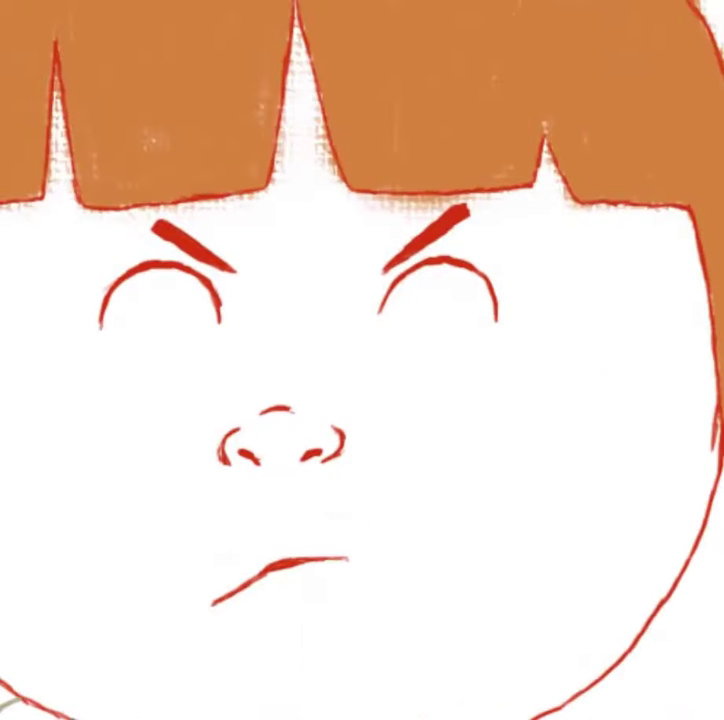
# - Brush a light skin tone over the whole face, covering both cheeks
pyautogui.moveTo(720, 326)
pyautogui.mouseDown()
pyautogui.moveTo(711, 501)
pyautogui.moveTo(566, 238)
pyautogui.moveTo(585, 385)
pyautogui.moveTo(516, 239)
pyautogui.moveTo(218, 242)
pyautogui.moveTo(288, 197)
pyautogui.moveTo(303, 19)
pyautogui.mouseUp()
pyautogui.moveTo(330, 300)
pyautogui.mouseDown()
pyautogui.moveTo(530, 286)
pyautogui.moveTo(549, 679)
pyautogui.moveTo(343, 380)
pyautogui.moveTo(229, 533)
pyautogui.moveTo(315, 184)
pyautogui.moveTo(220, 152)
pyautogui.mouseUp()
pyautogui.moveTo(720, 665)
pyautogui.mouseDown()
pyautogui.moveTo(374, 590)
pyautogui.moveTo(359, 570)
pyautogui.moveTo(572, 444)
pyautogui.moveTo(509, 142)
pyautogui.moveTo(430, 170)
pyautogui.moveTo(356, 288)
pyautogui.moveTo(350, 30)
pyautogui.mouseUp()
# - Choose blue and paint both suspender straps
pyautogui.click(288, 231)
pyautogui.press('Return')
pyautogui.moveTo(418, 415)
pyautogui.mouseDown()
pyautogui.moveTo(327, 288)
pyautogui.moveTo(401, 502)
pyautogui.moveTo(394, 488)
pyautogui.moveTo(410, 430)
pyautogui.mouseUp()
pyautogui.moveTo(77, 474); pyautogui.dragTo(467, 414)
pyautogui.click(443, 405)
# - Paint both eyes white and add blue irises
pyautogui.moveTo(452, 291)
pyautogui.mouseDown()
pyautogui.moveTo(486, 425)
pyautogui.moveTo(444, 410)
pyautogui.mouseUp()
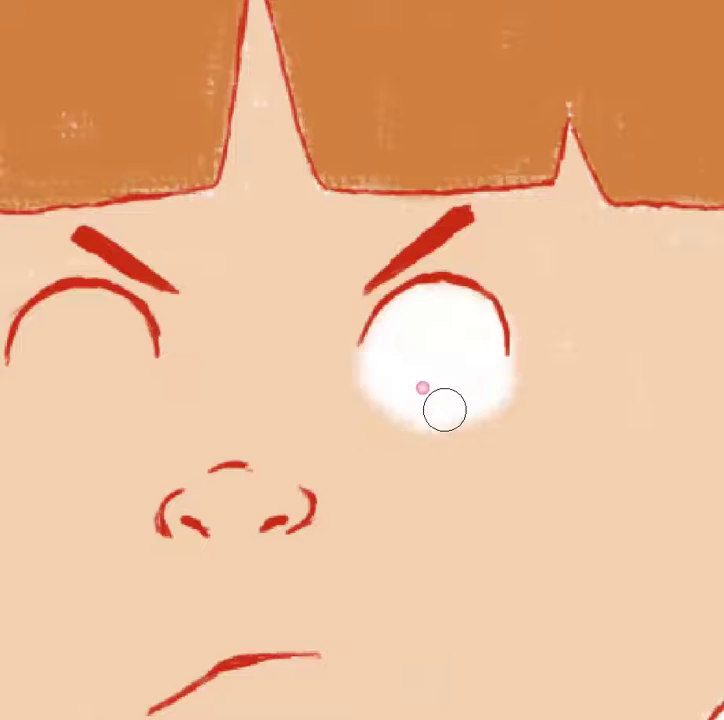
pyautogui.moveTo(517, 347); pyautogui.dragTo(562, 333)
pyautogui.moveTo(557, 260); pyautogui.dragTo(567, 310)
pyautogui.moveTo(207, 267); pyautogui.dragTo(228, 302)
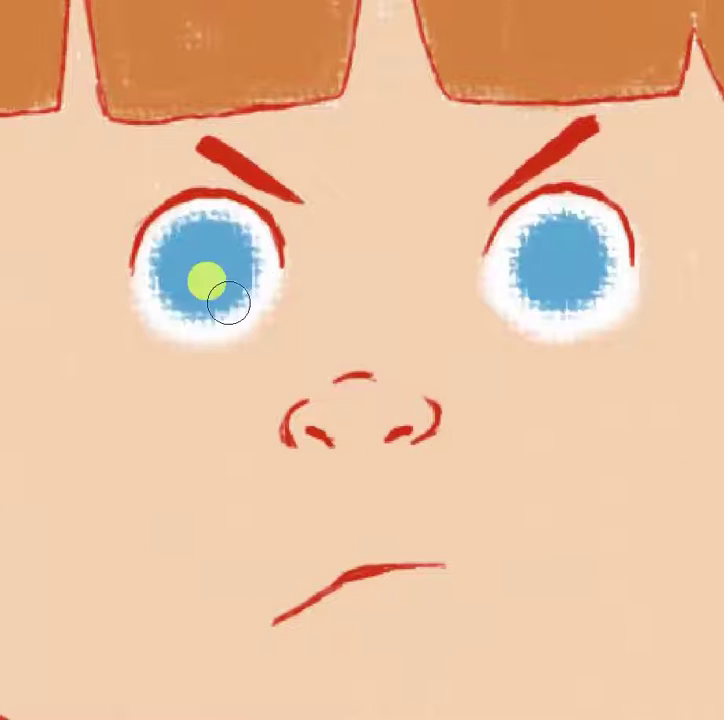
# - Brush brown blush across both cheeks
pyautogui.moveTo(495, 380)
pyautogui.mouseDown()
pyautogui.moveTo(512, 397)
pyautogui.moveTo(435, 385)
pyautogui.mouseUp()
pyautogui.moveTo(200, 383); pyautogui.dragTo(315, 404)
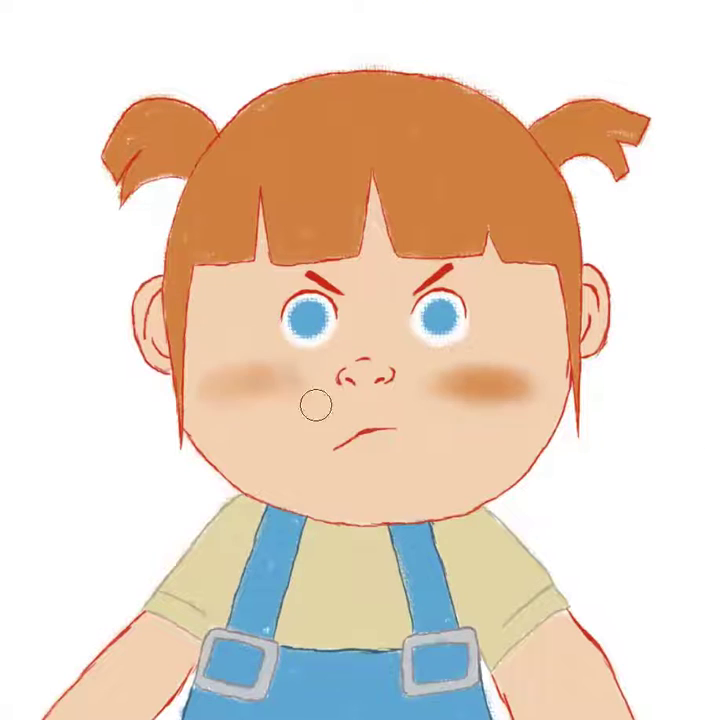
pyautogui.click(485, 412)
# - Sample the skin colour and soften the blush on both cheeks
pyautogui.keyDown('alt'); pyautogui.click(385, 299); pyautogui.keyUp('alt')
pyautogui.moveTo(540, 380); pyautogui.dragTo(470, 383)
pyautogui.moveTo(200, 380); pyautogui.dragTo(292, 380)
pyautogui.moveTo(430, 380); pyautogui.dragTo(552, 390)
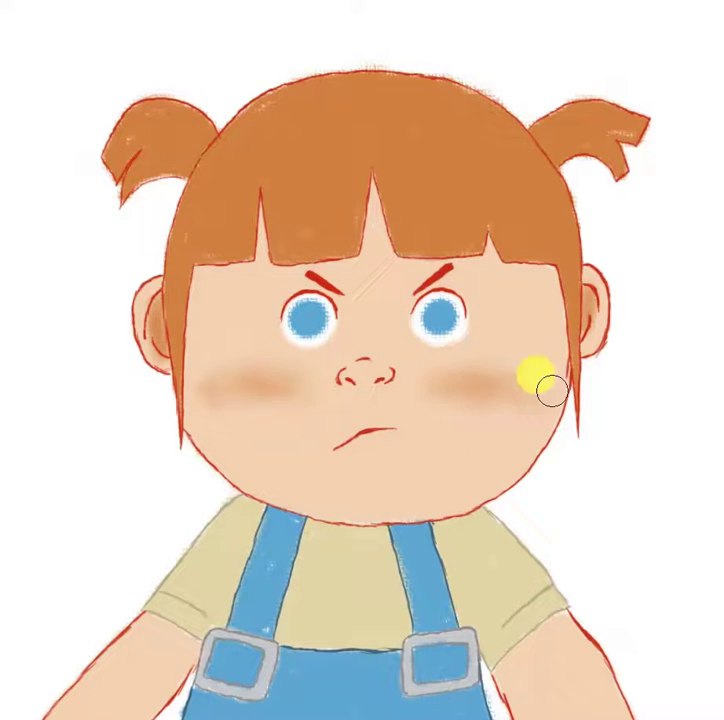
# - With a new skin colour, fill the bangs gap, shade the hairline and add peach shading along the chin
pyautogui.click(260, 197)
pyautogui.click(511, 171)
pyautogui.moveTo(385, 255); pyautogui.dragTo(420, 328)
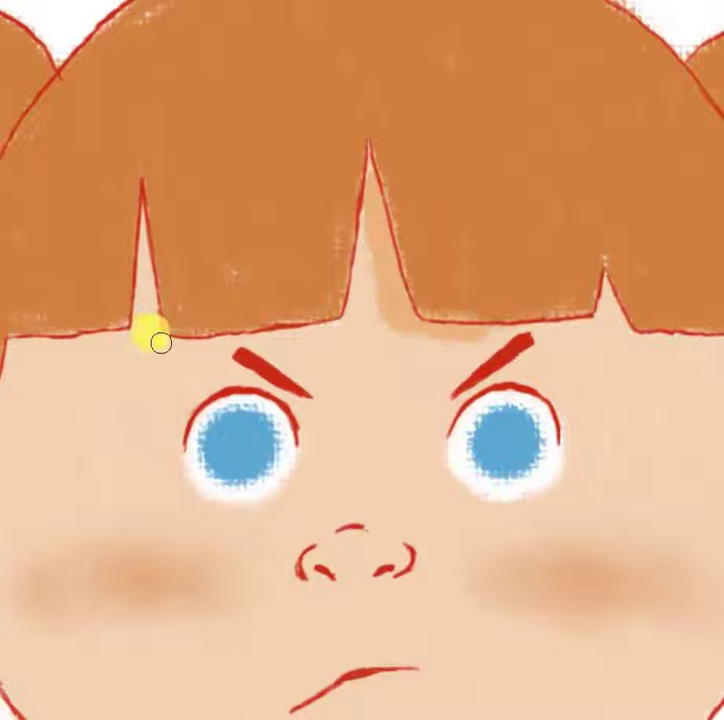
pyautogui.moveTo(160, 343); pyautogui.dragTo(210, 357)
pyautogui.click(417, 317)
pyautogui.moveTo(632, 520); pyautogui.dragTo(441, 549)
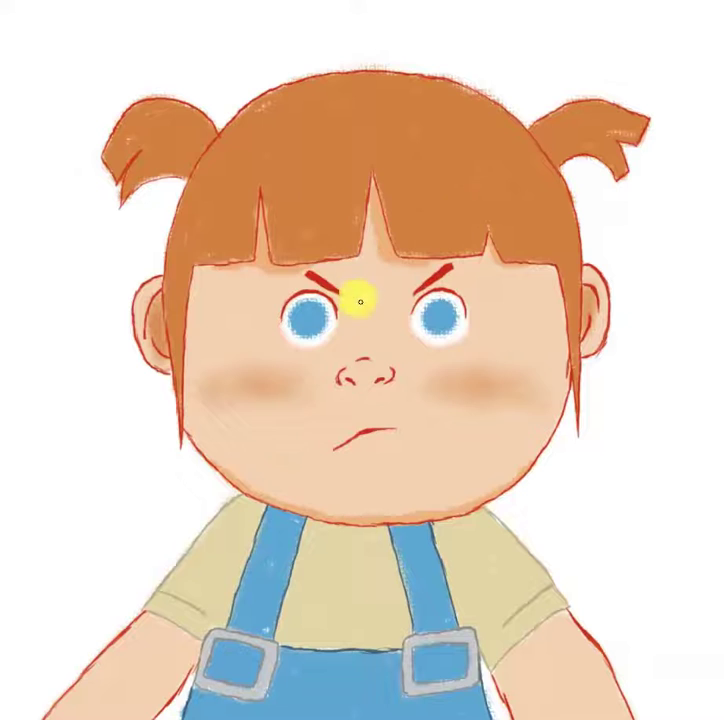
# - Pick a slightly darker beige and paint the shirt
pyautogui.click(233, 204)
pyautogui.press('Return')
pyautogui.click(231, 236)
pyautogui.press('Return')
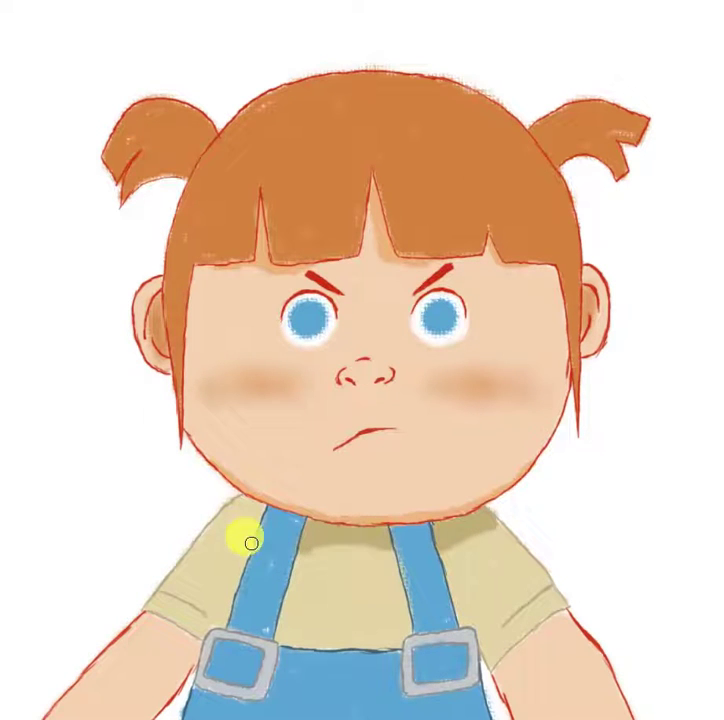
pyautogui.moveTo(308, 565); pyautogui.dragTo(262, 514)
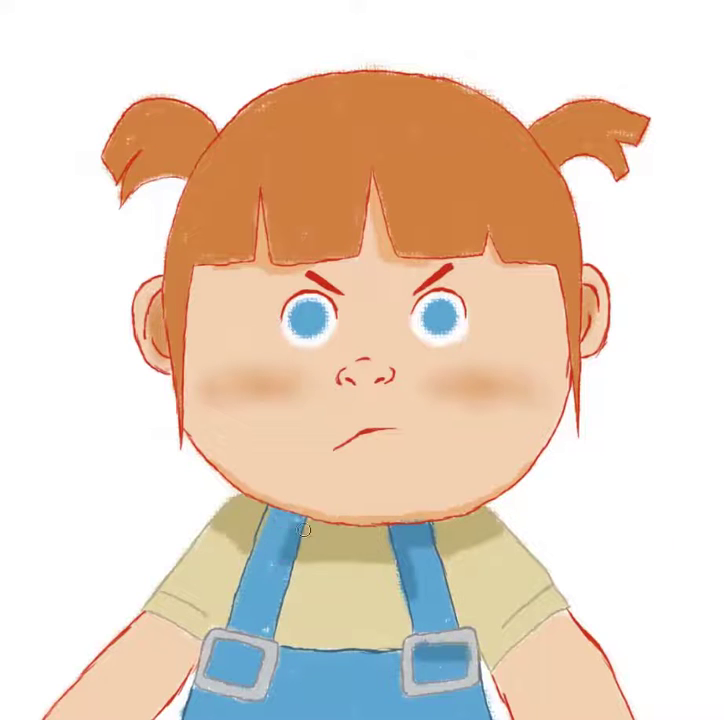
pyautogui.click(264, 611)
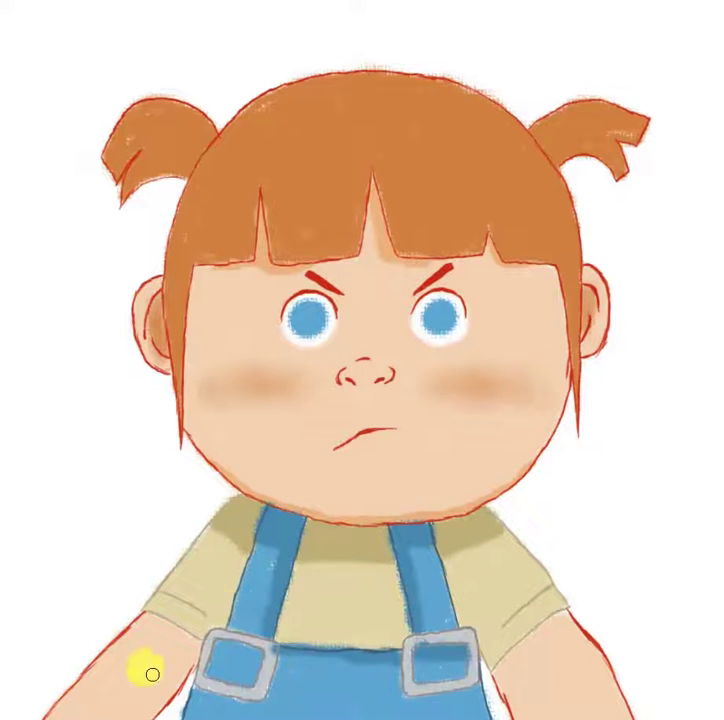
# - Crop-extend the canvas downward to 7.99 cm tall
pyautogui.moveTo(452, 20); pyautogui.dragTo(452, 42)
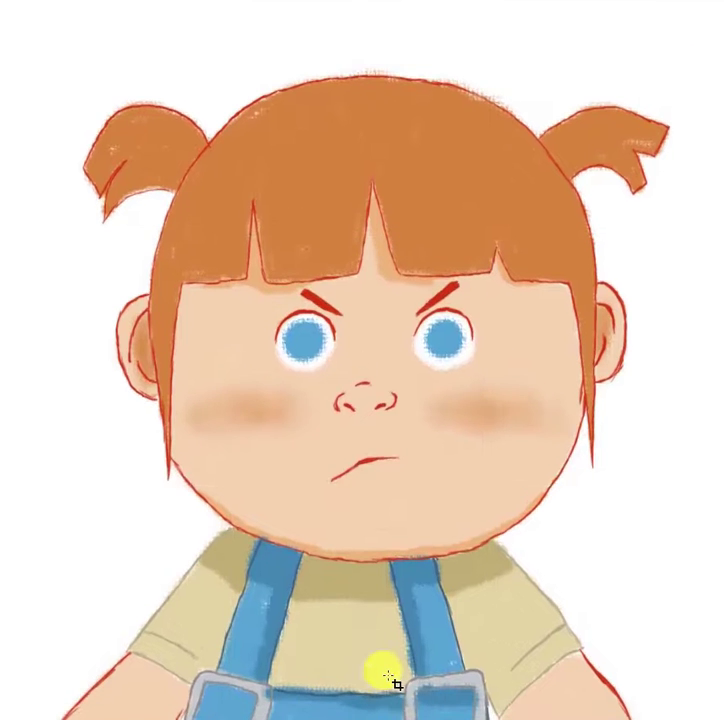
pyautogui.moveTo(359, 653); pyautogui.dragTo(368, 706)
pyautogui.doubleClick(500, 152)
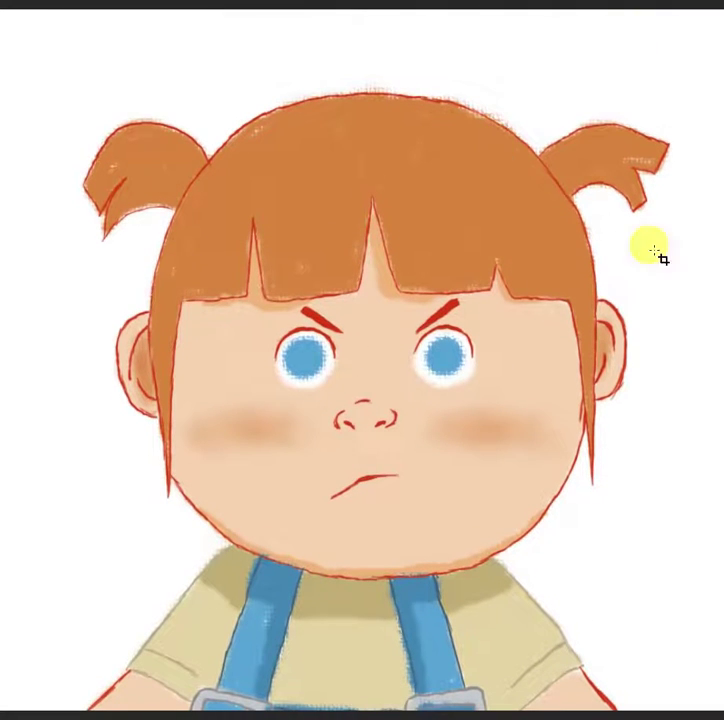
# - Paint darker strands through the bangs, left hair side and both pigtails
pyautogui.click(511, 171)
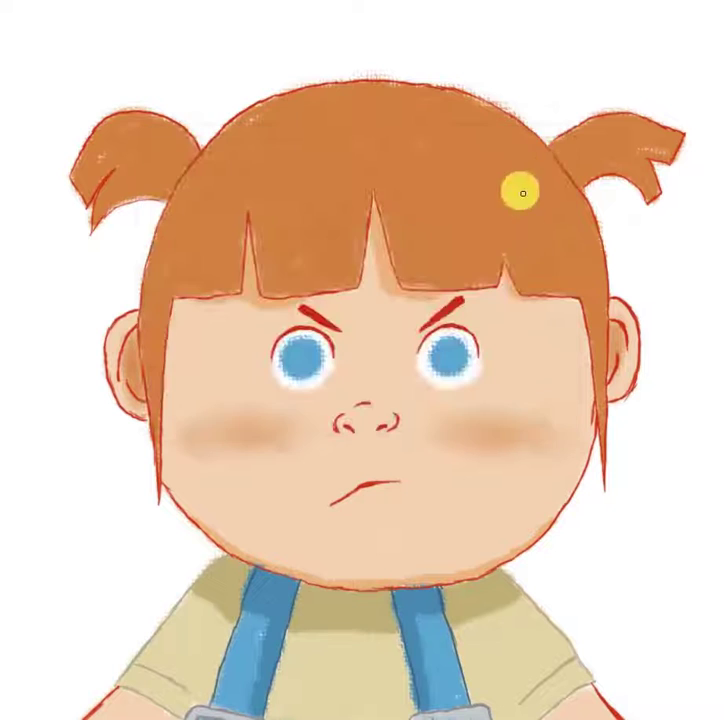
pyautogui.hotkey('ctrl', 'z')
pyautogui.moveTo(446, 162); pyautogui.dragTo(454, 227)
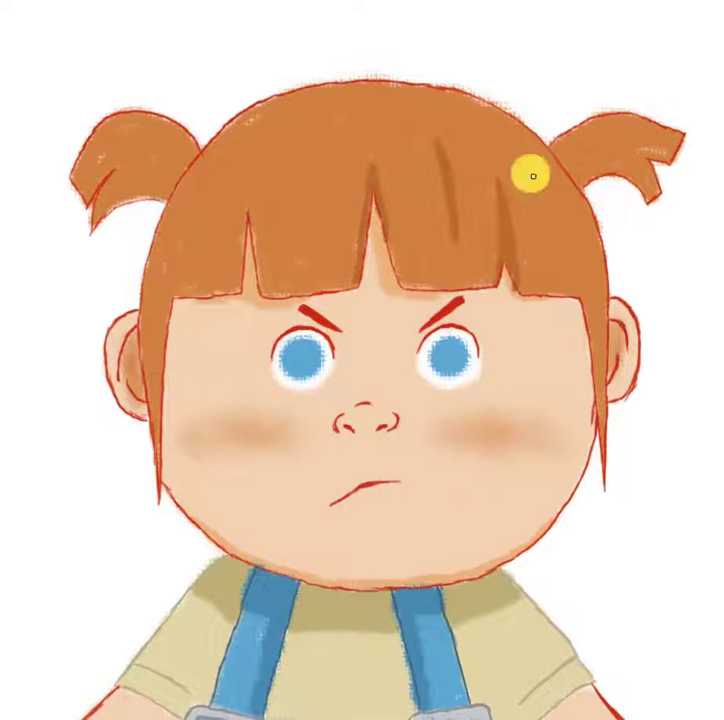
pyautogui.click(258, 163)
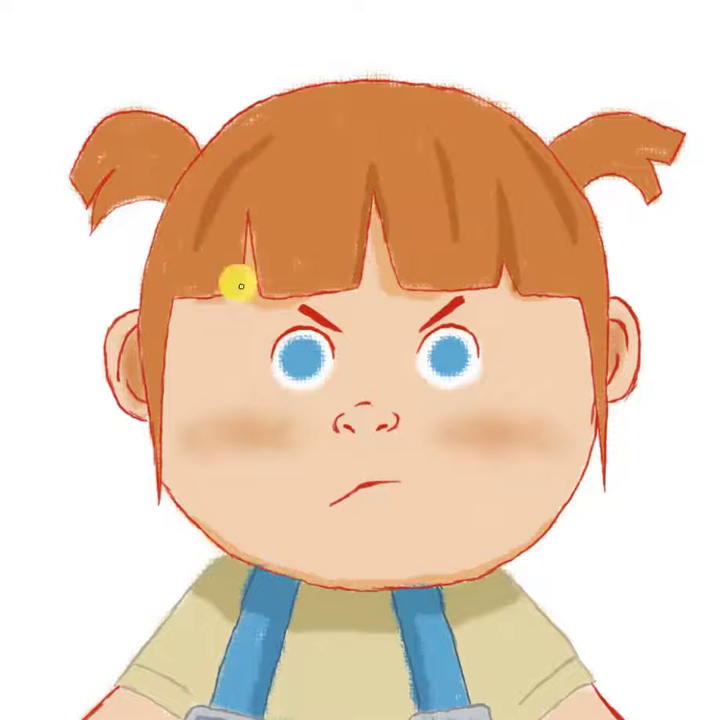
pyautogui.moveTo(241, 286); pyautogui.dragTo(241, 255)
pyautogui.moveTo(148, 410); pyautogui.dragTo(145, 345)
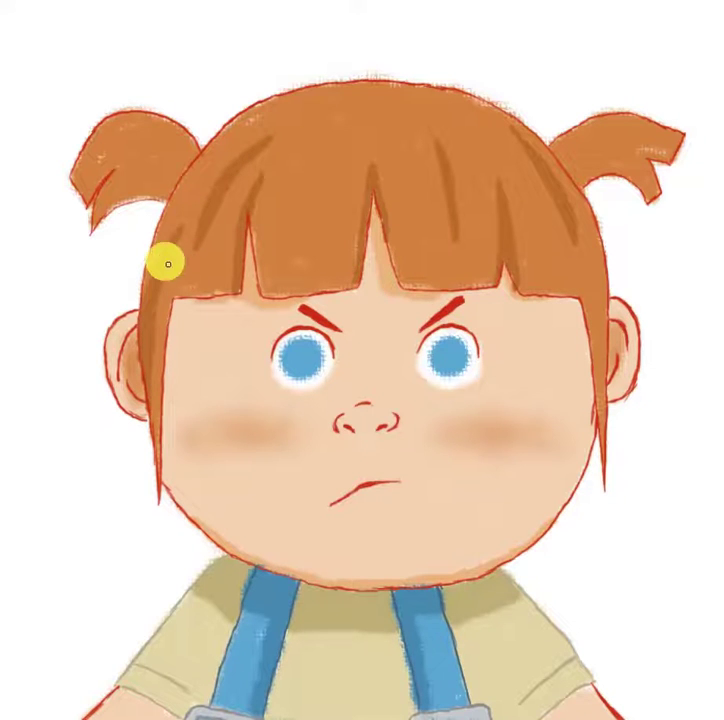
pyautogui.moveTo(605, 342); pyautogui.dragTo(608, 170)
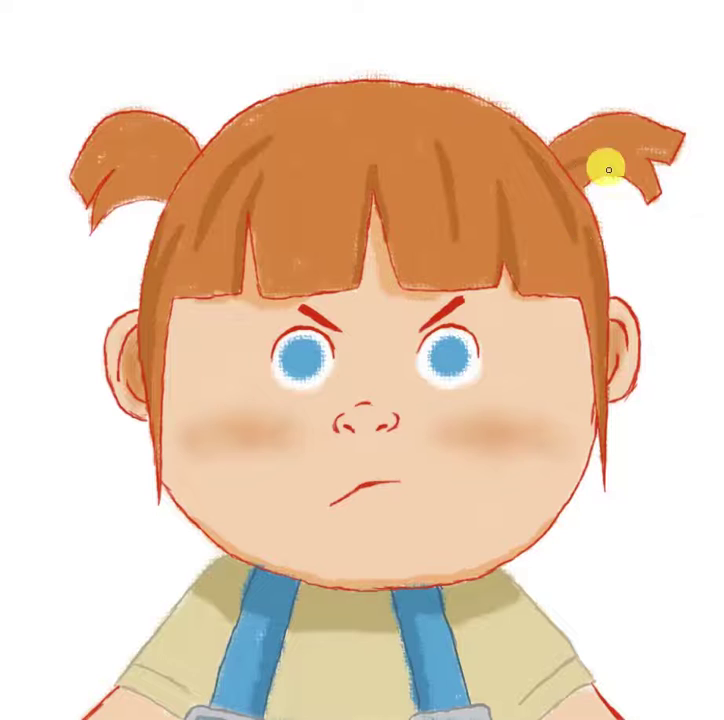
pyautogui.click(195, 160)
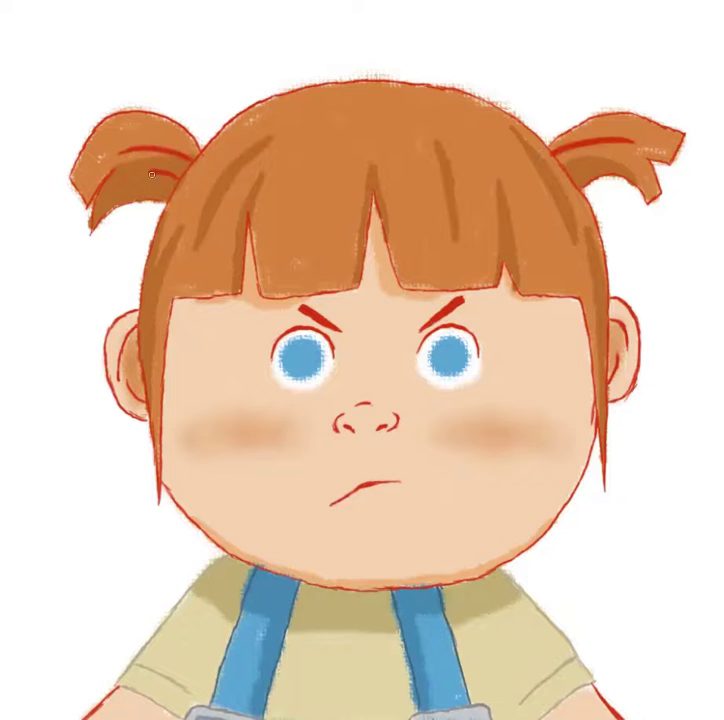
# - Add three red strands into the bangs
pyautogui.moveTo(461, 136); pyautogui.dragTo(476, 212)
pyautogui.moveTo(506, 158); pyautogui.dragTo(537, 226)
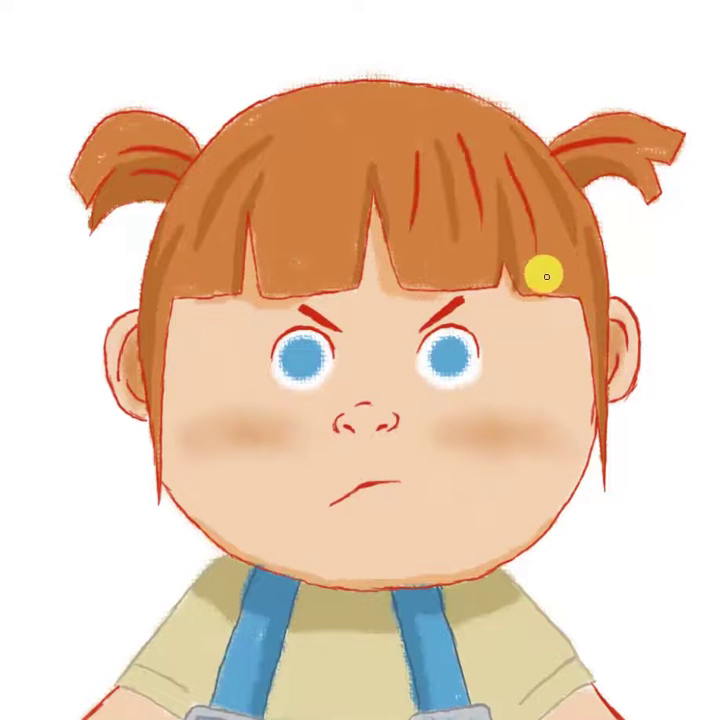
pyautogui.moveTo(304, 200); pyautogui.dragTo(296, 257)
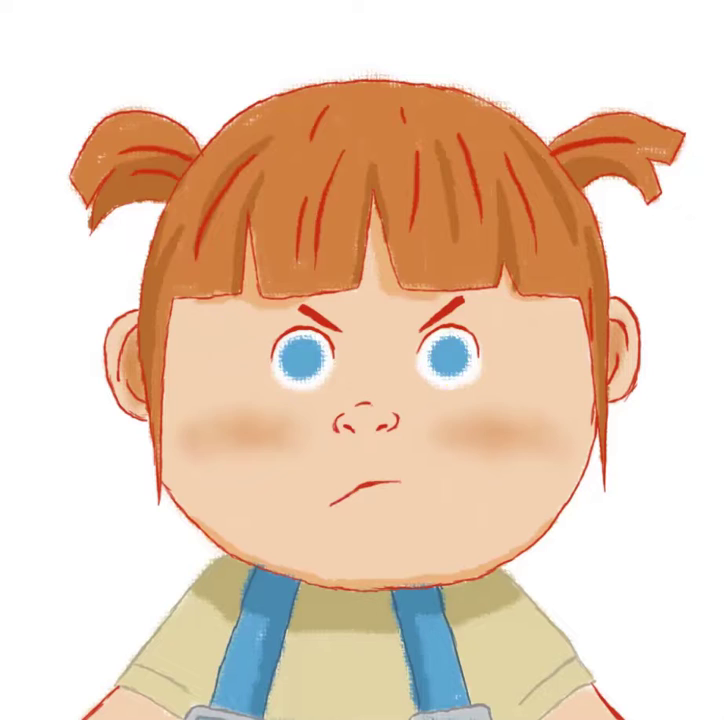
# - Shade both irises darker blue and dot freckles on the right cheek
pyautogui.moveTo(440, 348); pyautogui.dragTo(462, 362)
pyautogui.moveTo(292, 356); pyautogui.dragTo(302, 341)
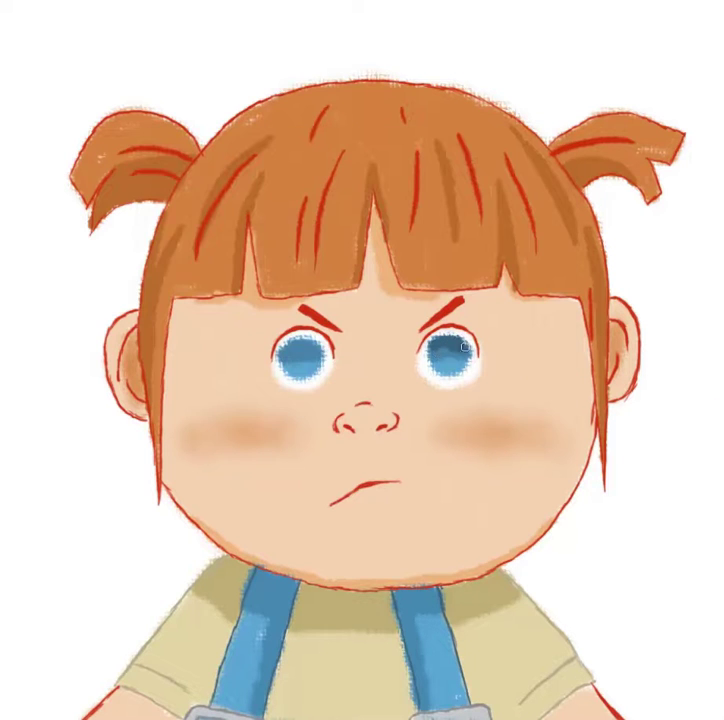
pyautogui.moveTo(343, 414); pyautogui.dragTo(337, 432)
# - Dab brown freckles on both cheeks and draw a small curve on the nose bridge
pyautogui.click(515, 422)
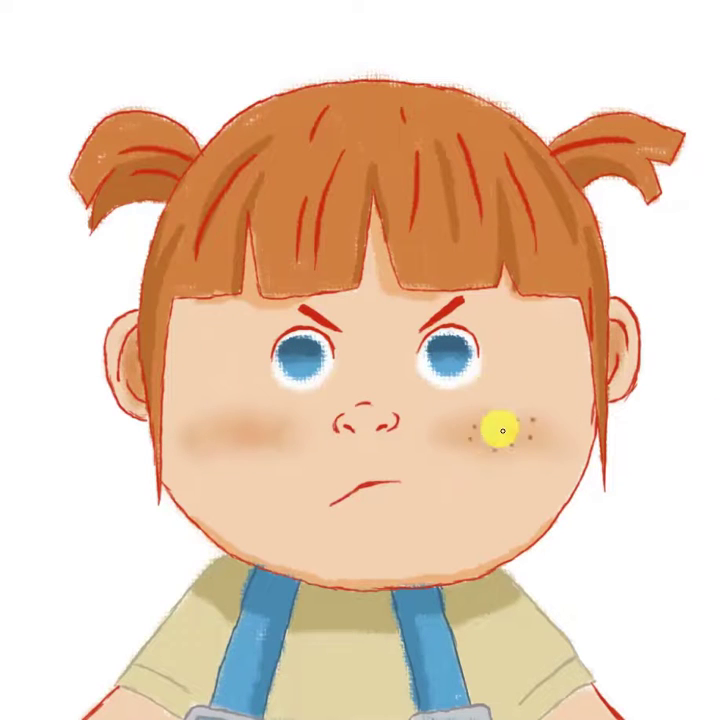
pyautogui.click(250, 426)
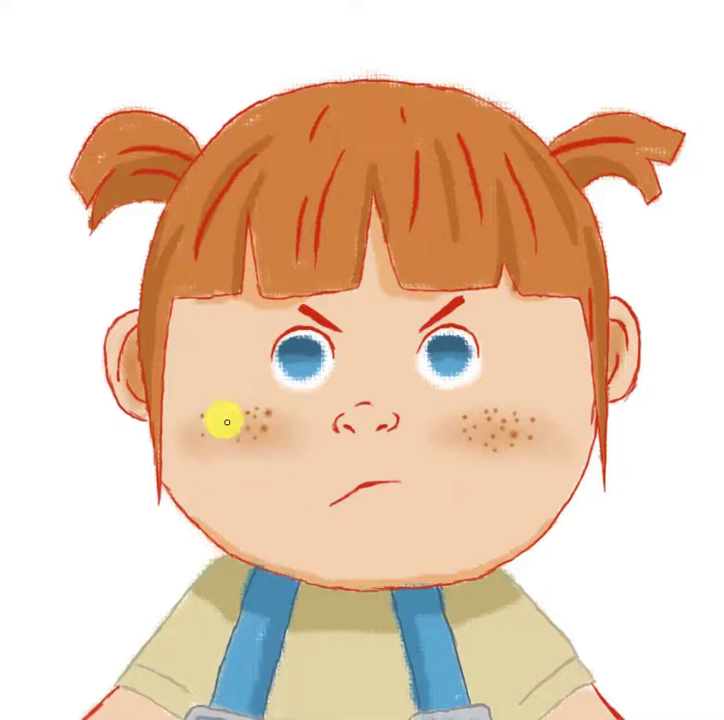
pyautogui.moveTo(227, 422); pyautogui.dragTo(183, 407)
pyautogui.moveTo(358, 414)
pyautogui.mouseDown()
pyautogui.moveTo(350, 422)
pyautogui.moveTo(398, 424)
pyautogui.mouseUp()
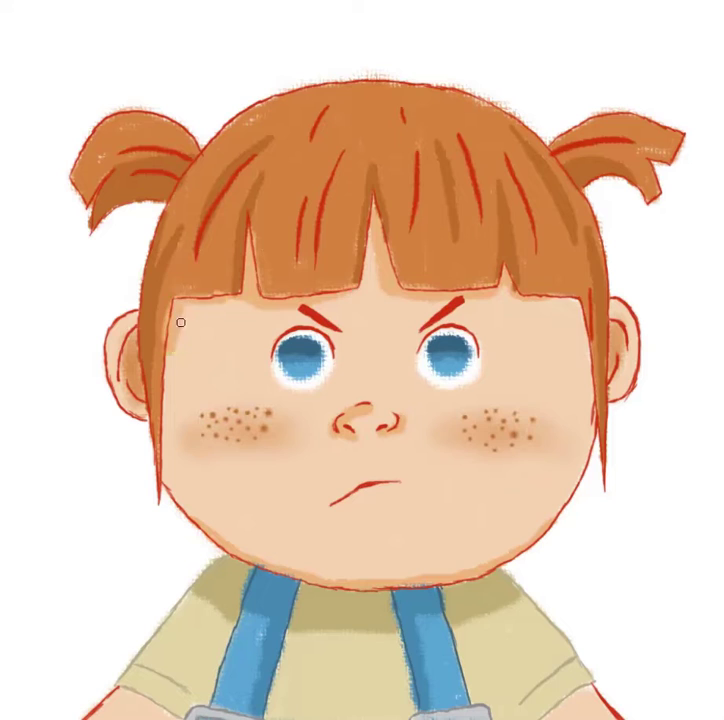